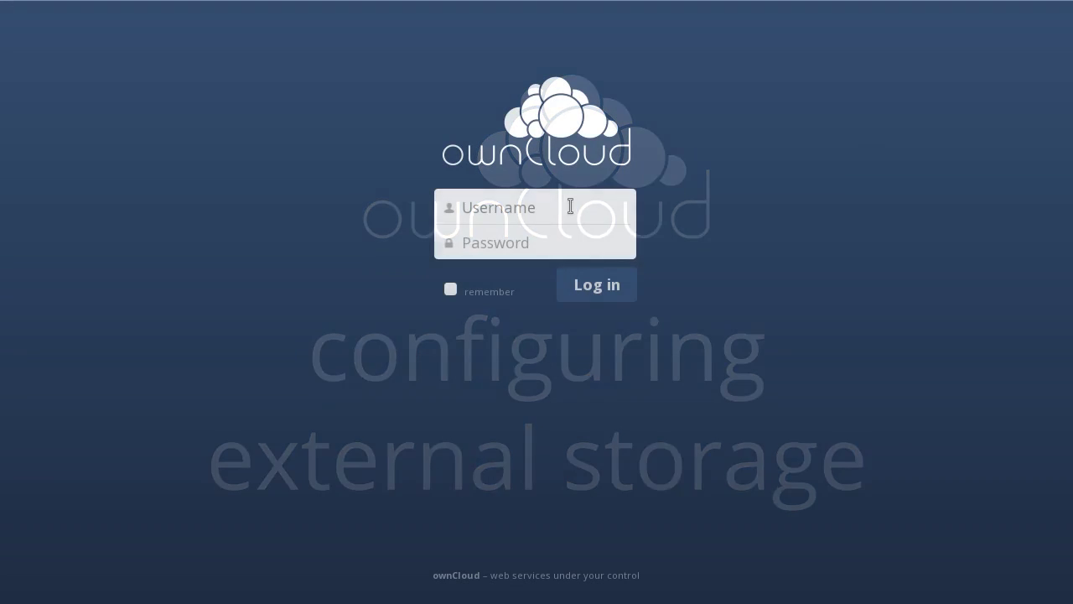
- Log in to ownCloud with the admin username and its password
{"action": "left_click", "coordinate": [551, 205]}
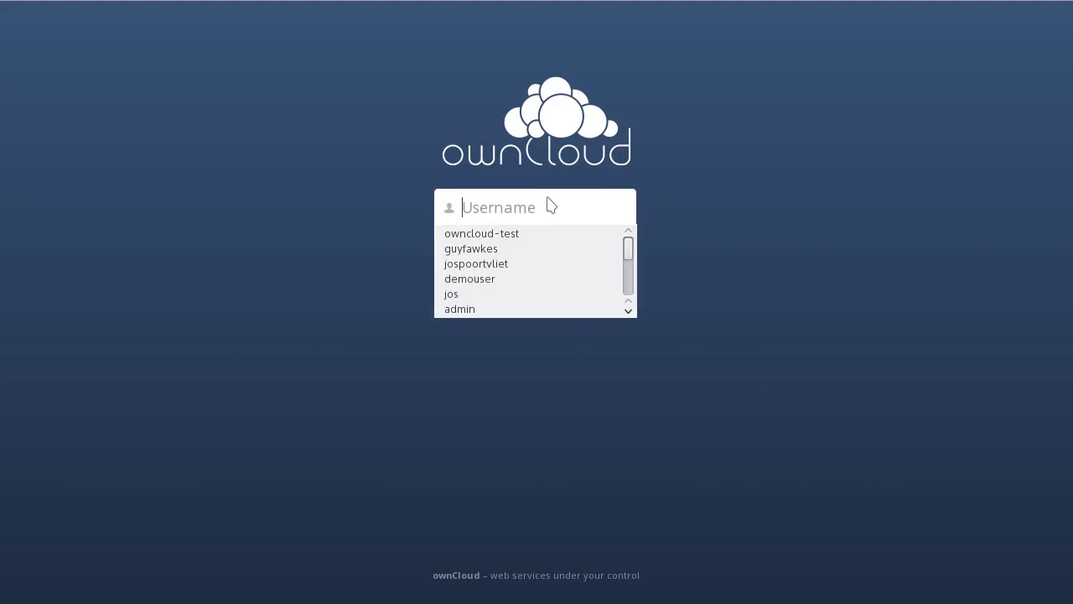
{"action": "type", "text": "admin"}
{"action": "key", "text": "Tab"}
{"action": "type", "text": "a"}
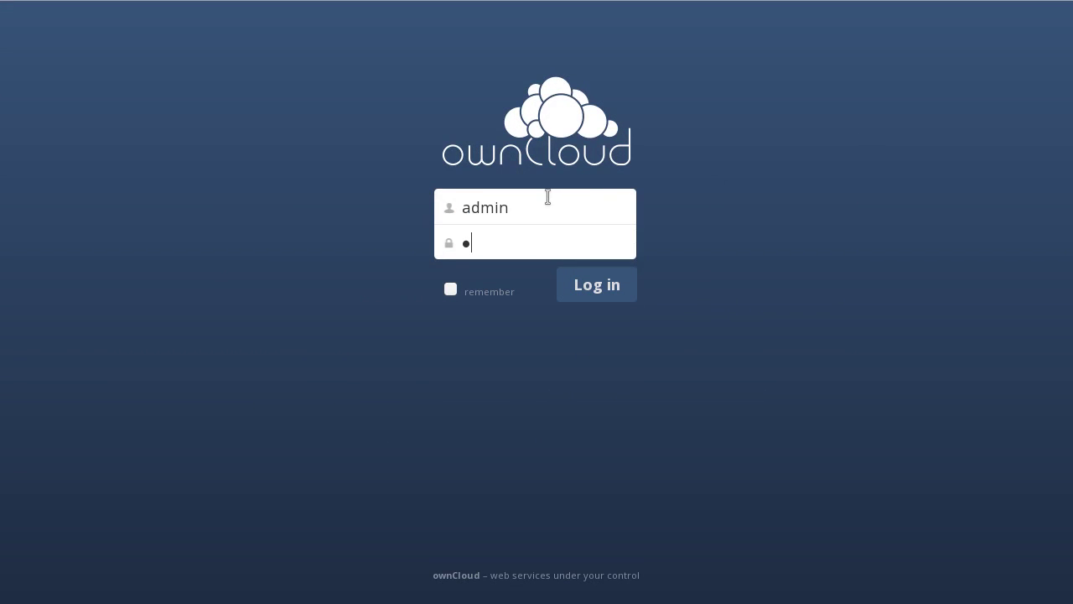
{"action": "key", "text": "Return"}
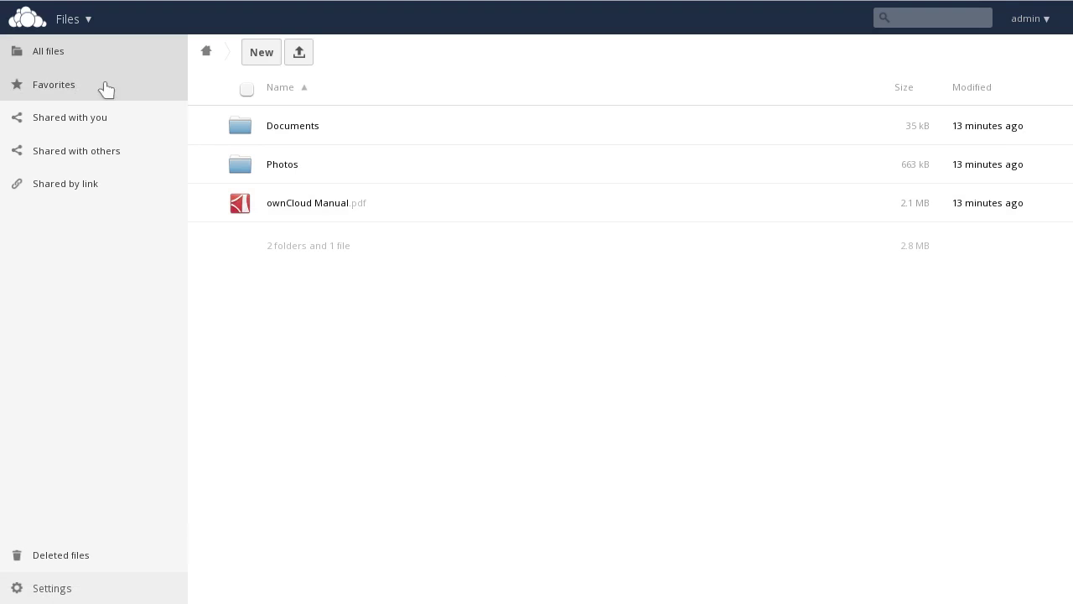
- Enable the External storage support app from the Not enabled apps list
{"action": "left_click", "coordinate": [89, 21]}
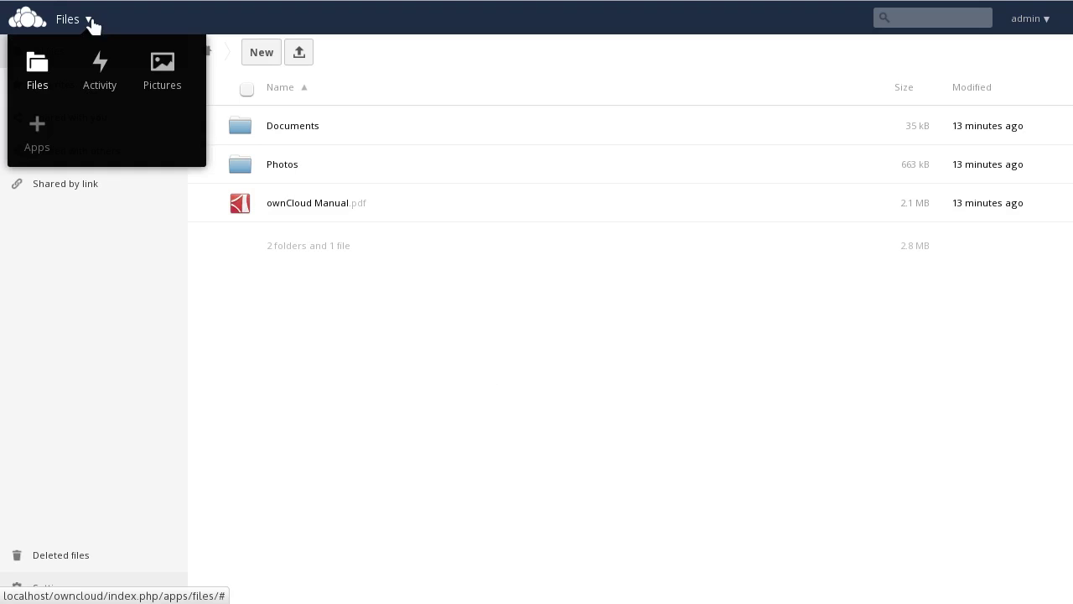
{"action": "left_click", "coordinate": [36, 127]}
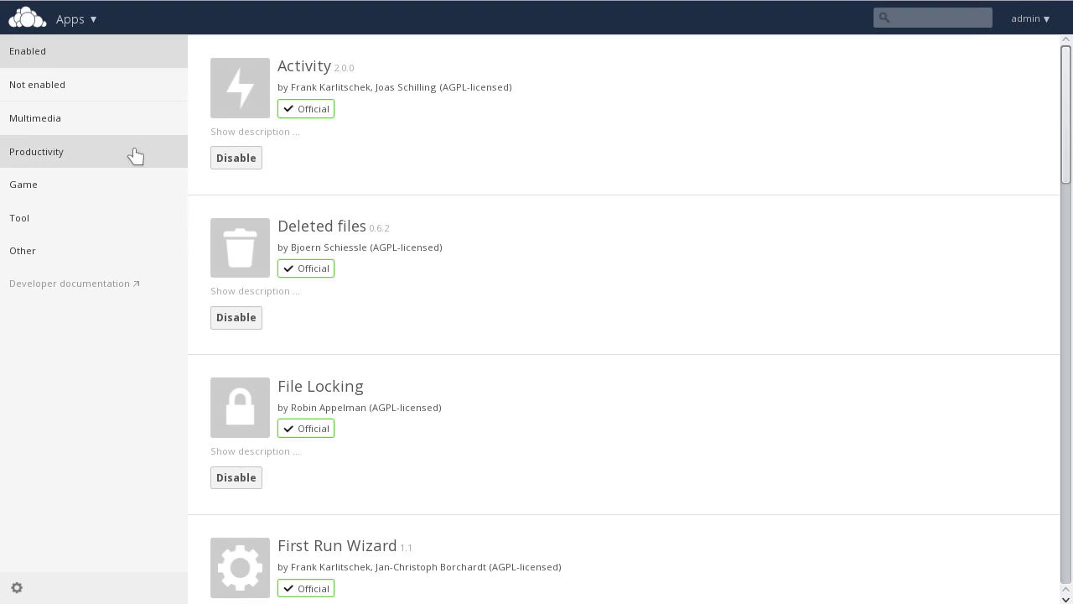
{"action": "left_click", "coordinate": [91, 90]}
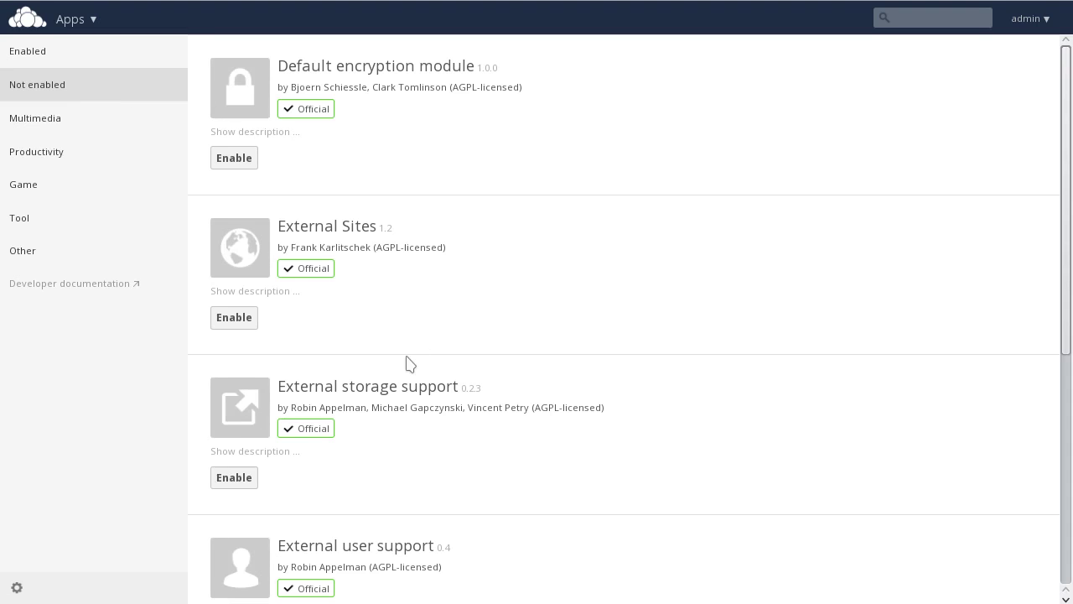
{"action": "scroll", "coordinate": [409, 363], "scroll_direction": "down", "scroll_amount": 2}
{"action": "left_click", "coordinate": [268, 375]}
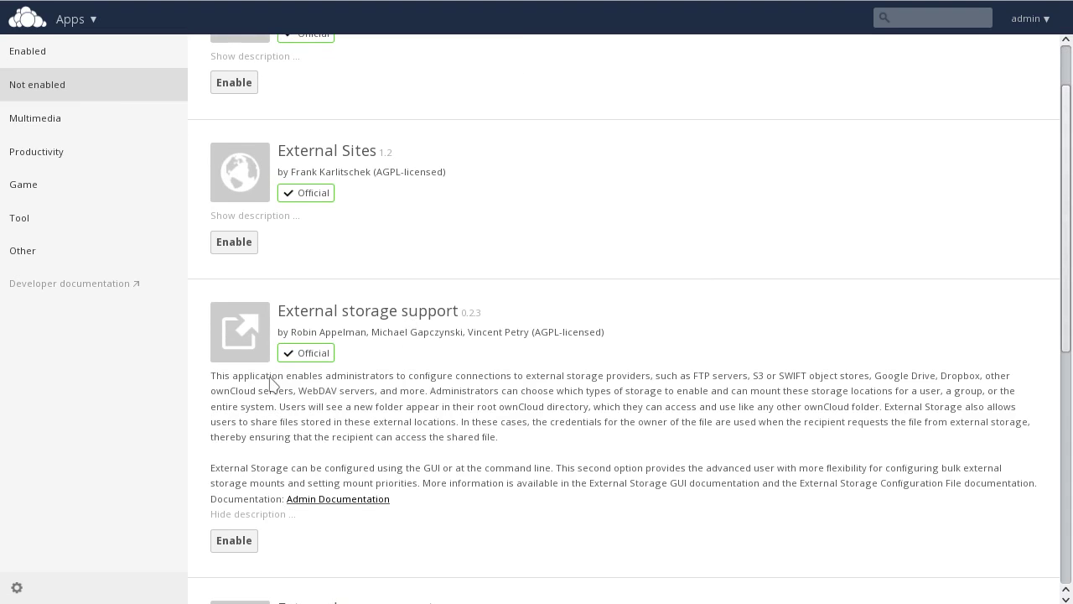
{"action": "scroll", "coordinate": [270, 384], "scroll_direction": "down", "scroll_amount": 2}
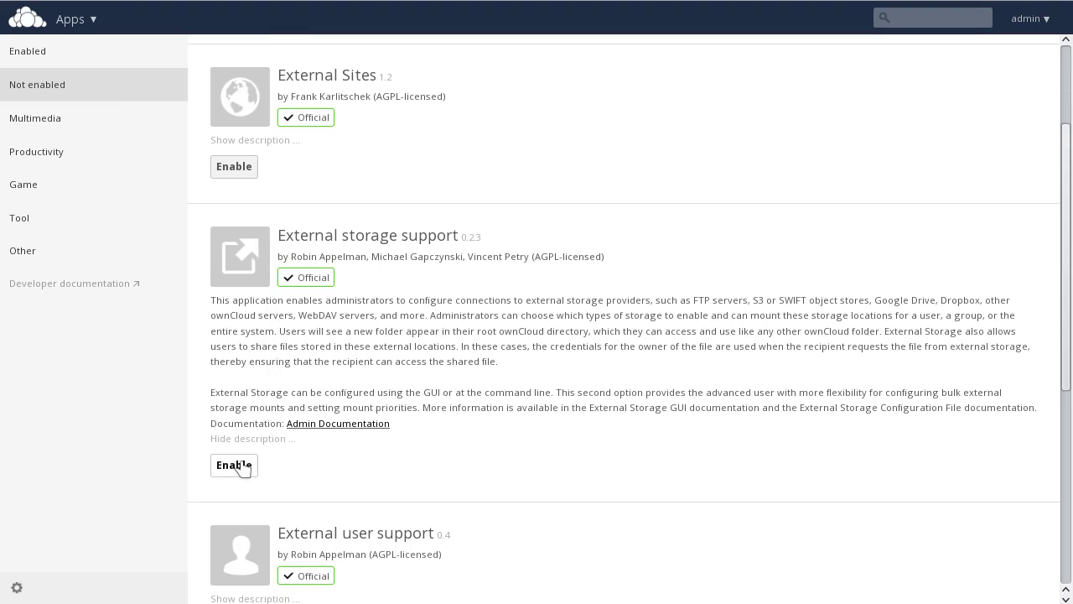
{"action": "left_click", "coordinate": [241, 468]}
- Confirm External storage support now appears in the Enabled apps list
{"action": "scroll", "coordinate": [503, 305], "scroll_direction": "up", "scroll_amount": 3}
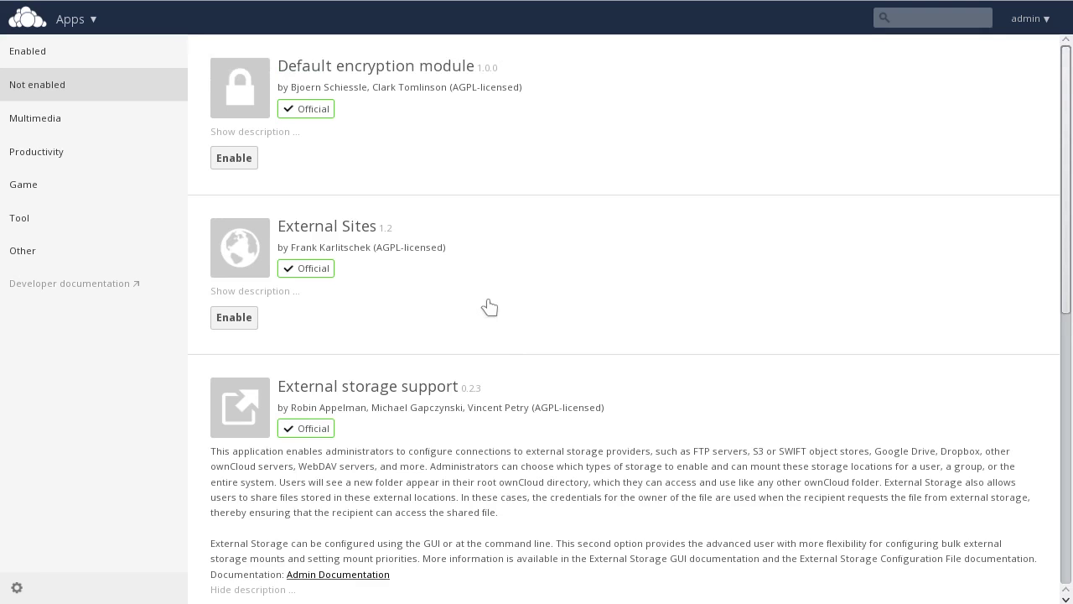
{"action": "left_click", "coordinate": [92, 65]}
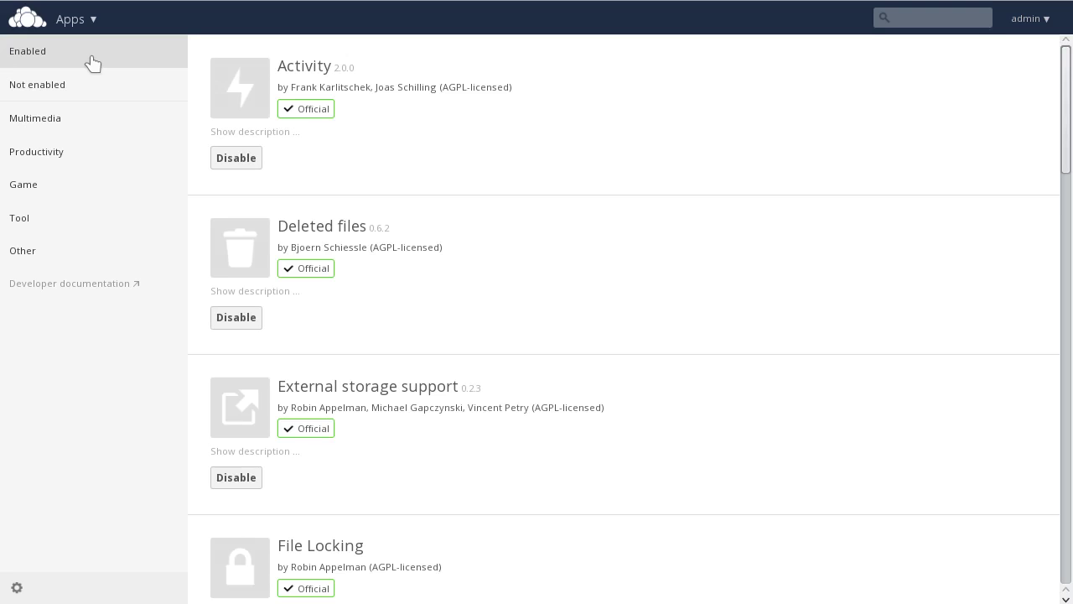
{"action": "left_click", "coordinate": [283, 453]}
{"action": "scroll", "coordinate": [670, 420], "scroll_direction": "down", "scroll_amount": 2}
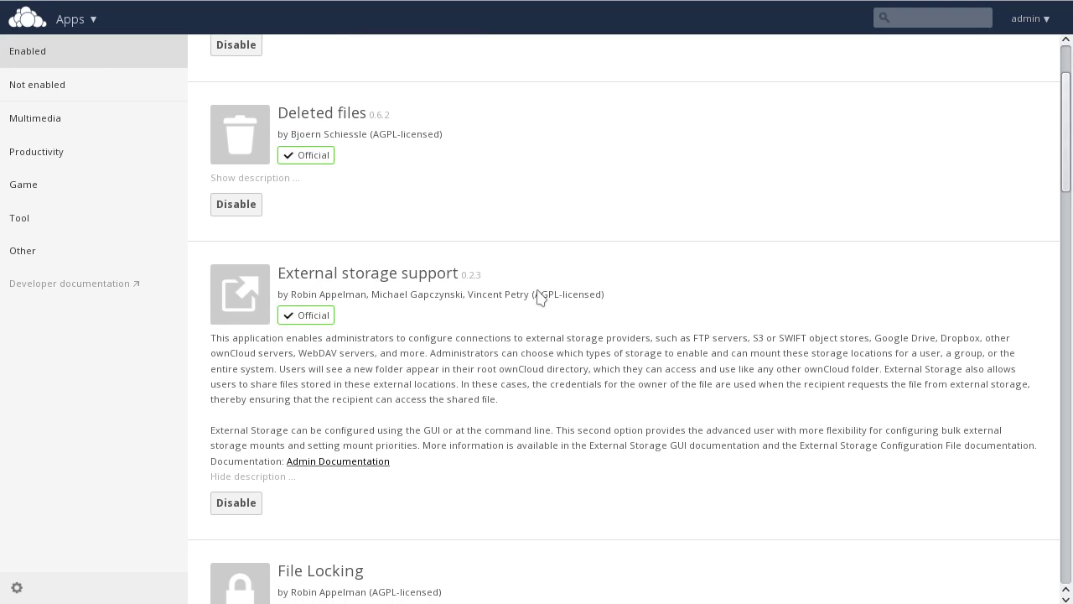
- In admin settings' External Storage section, allow users to mount their own external storage
{"action": "left_click", "coordinate": [1030, 20]}
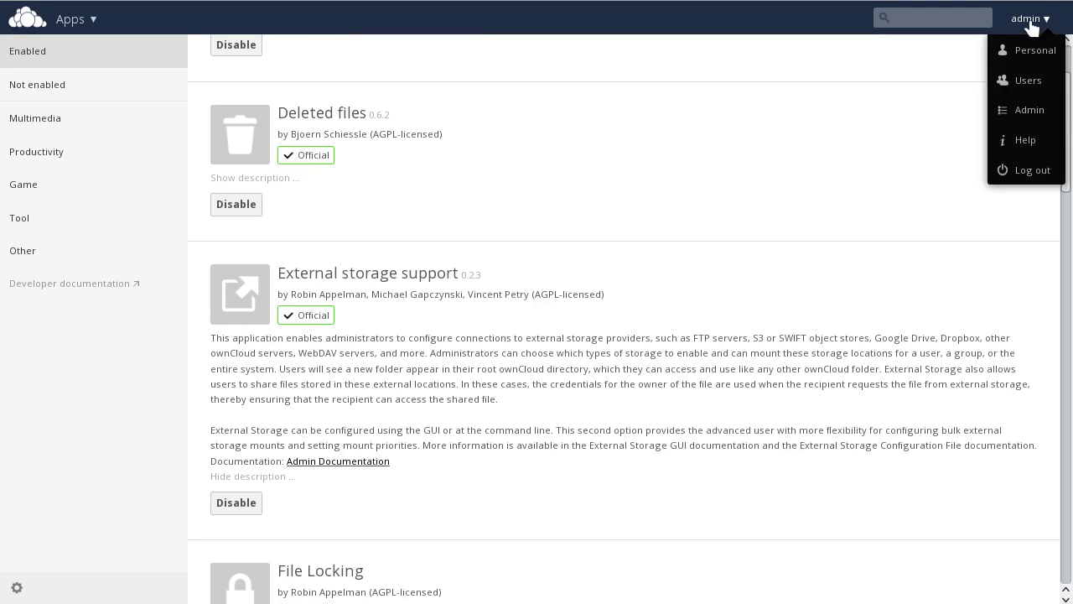
{"action": "left_click", "coordinate": [1027, 112]}
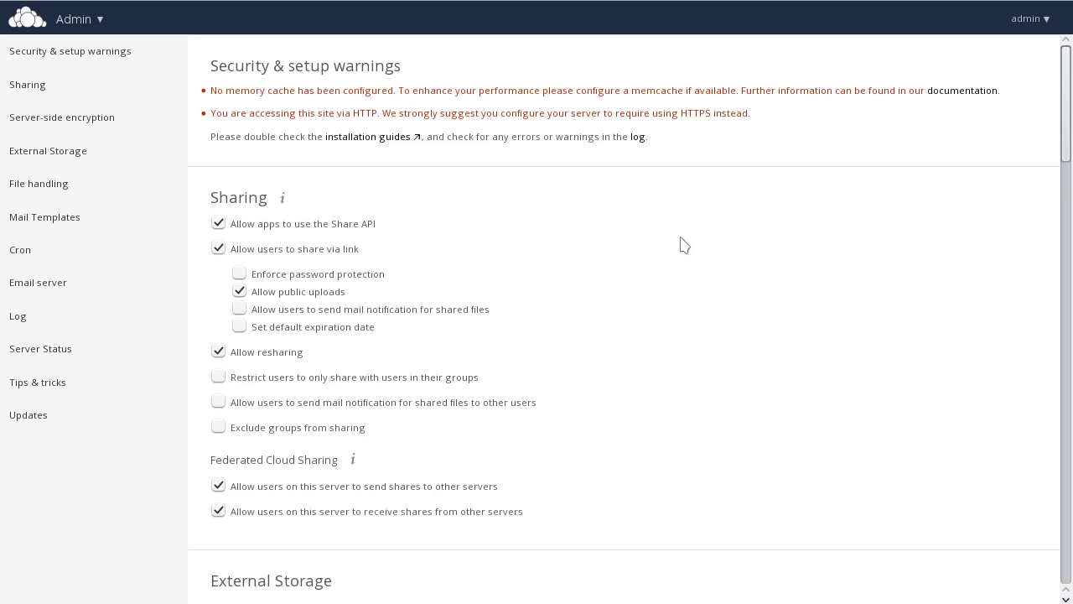
{"action": "left_click", "coordinate": [71, 157]}
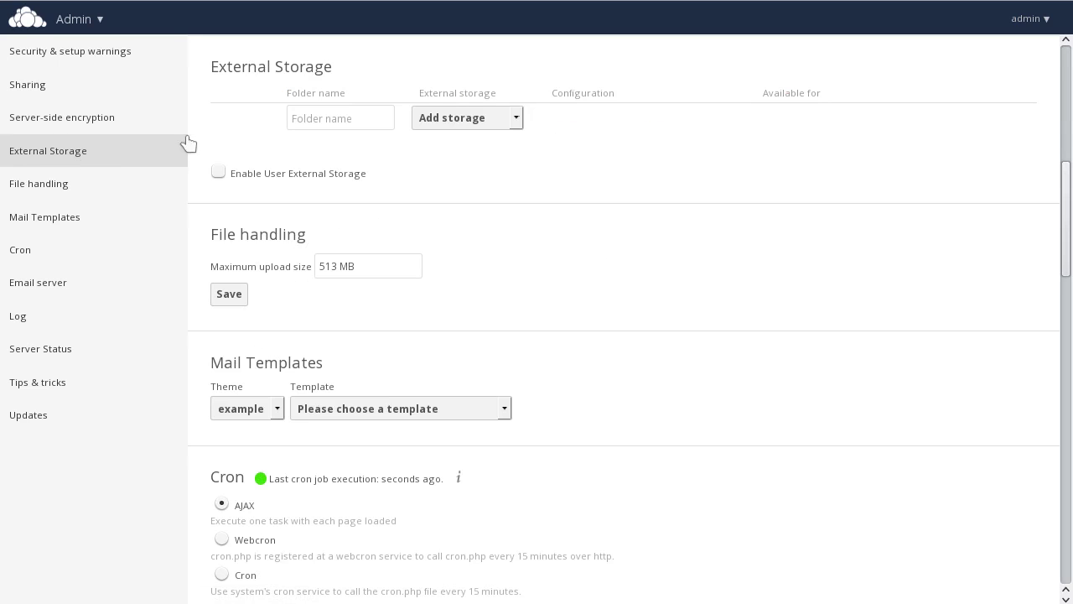
{"action": "left_click", "coordinate": [218, 173]}
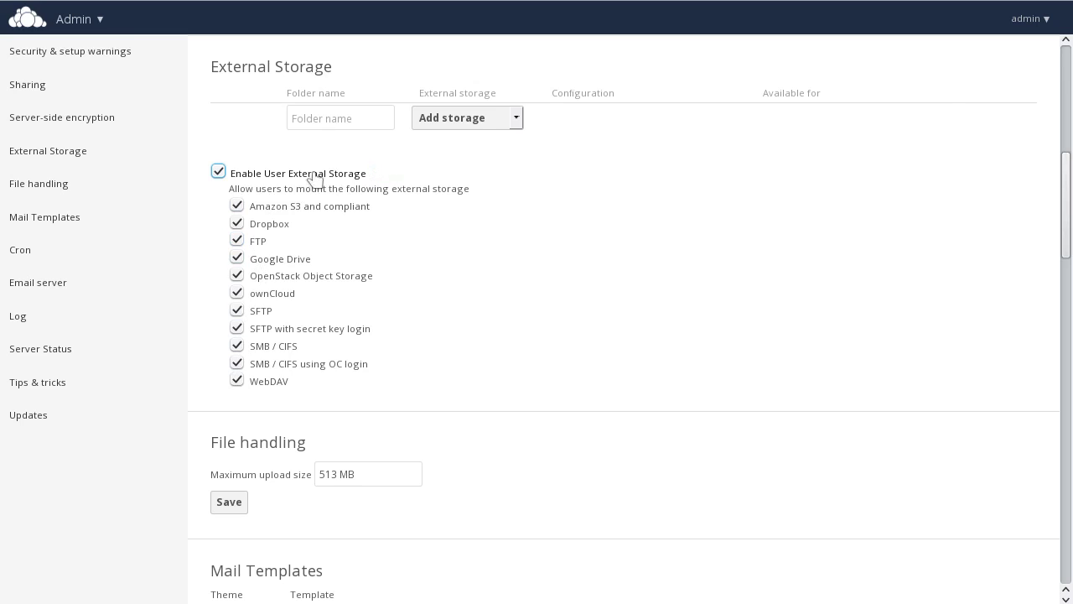
- Add a Local storage mount at /media/bigbtrfs/pictures named 'user pictures'
{"action": "left_click", "coordinate": [516, 121]}
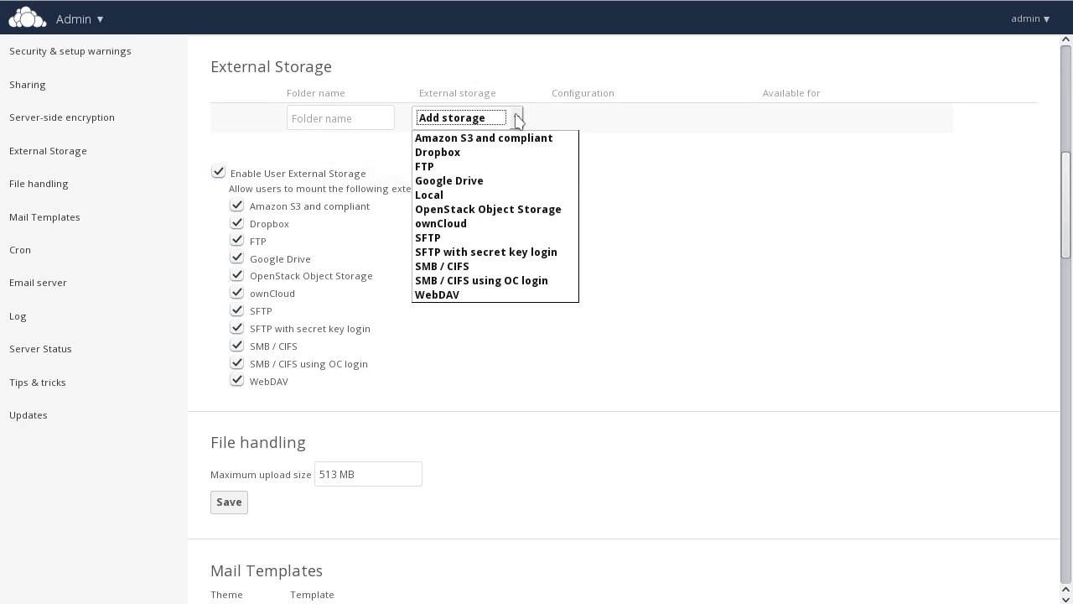
{"action": "left_click", "coordinate": [445, 196]}
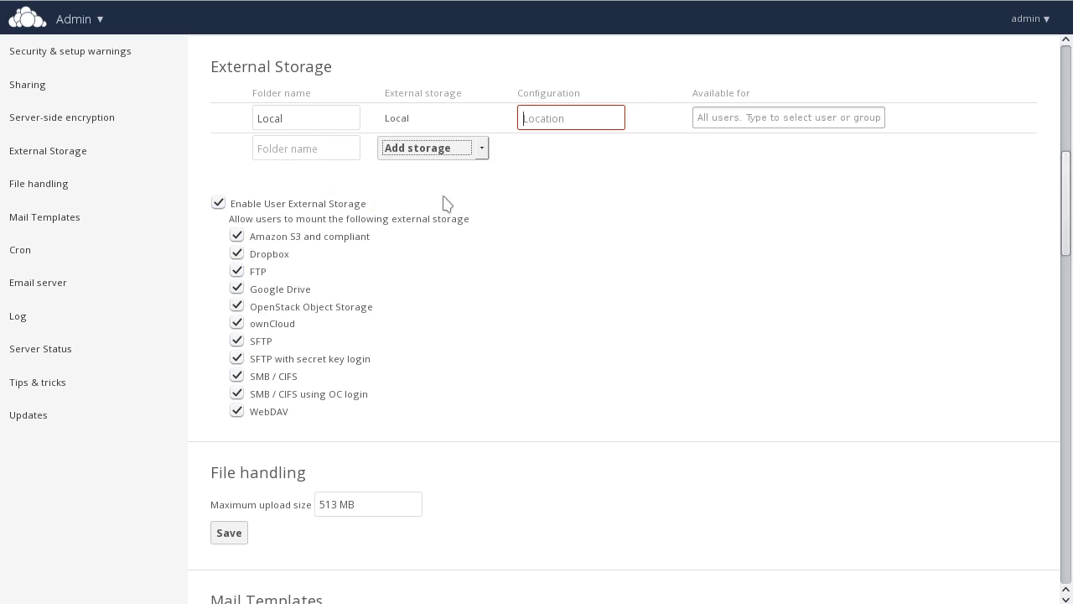
{"action": "type", "text": "/media/bigbt"}
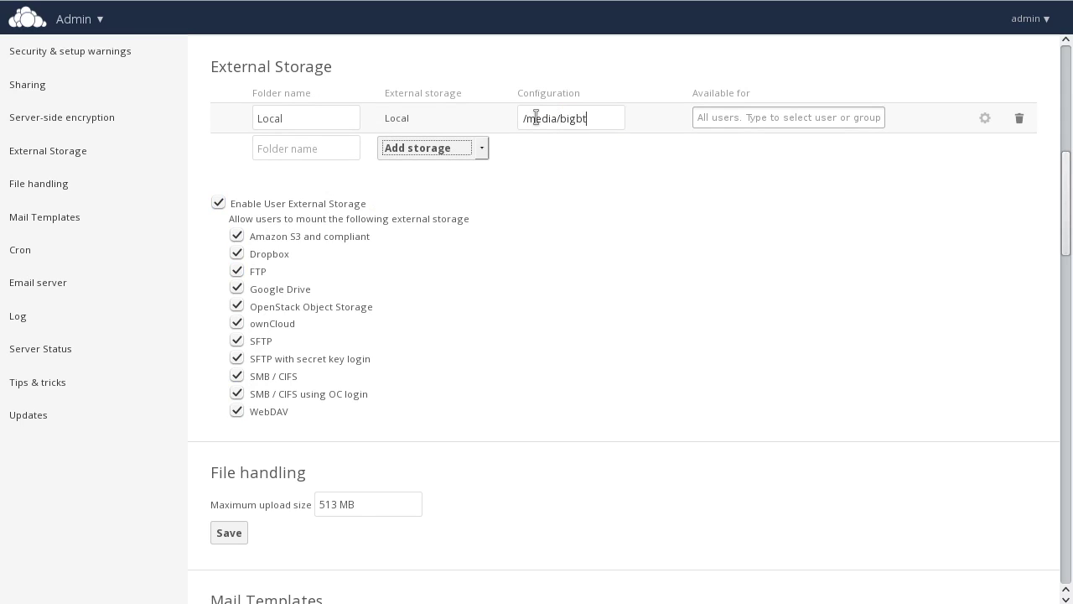
{"action": "type", "text": "rfs/pictures"}
{"action": "left_click", "coordinate": [299, 118]}
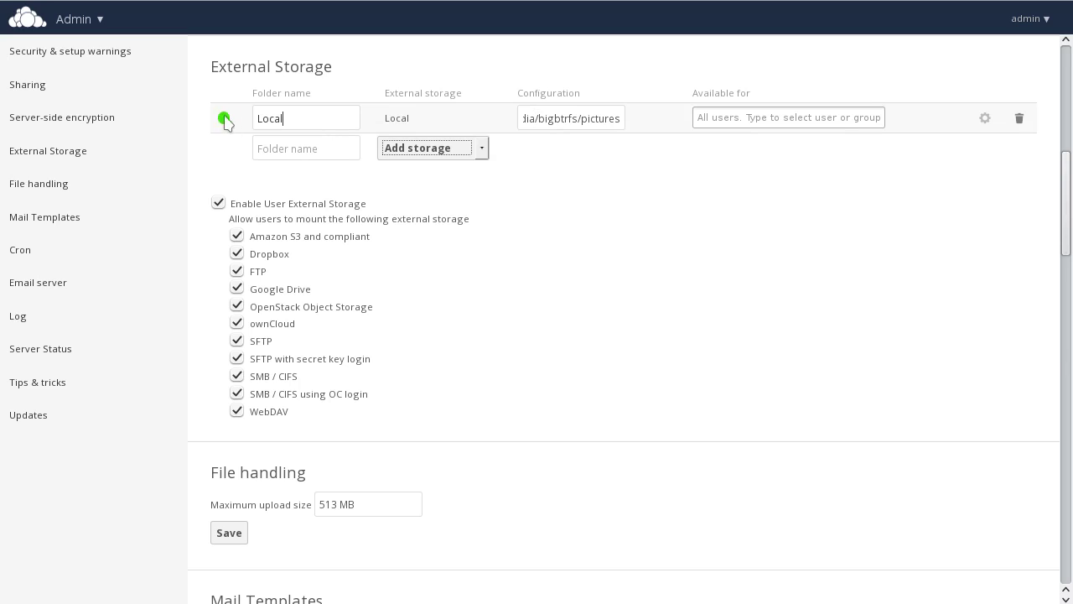
{"action": "left_click_drag", "start_coordinate": [282, 117], "coordinate": [252, 113]}
{"action": "type", "text": "user pictures"}
- Make user pictures available to the freedomfighters group, checking for changes once every direct access
{"action": "left_click", "coordinate": [774, 122]}
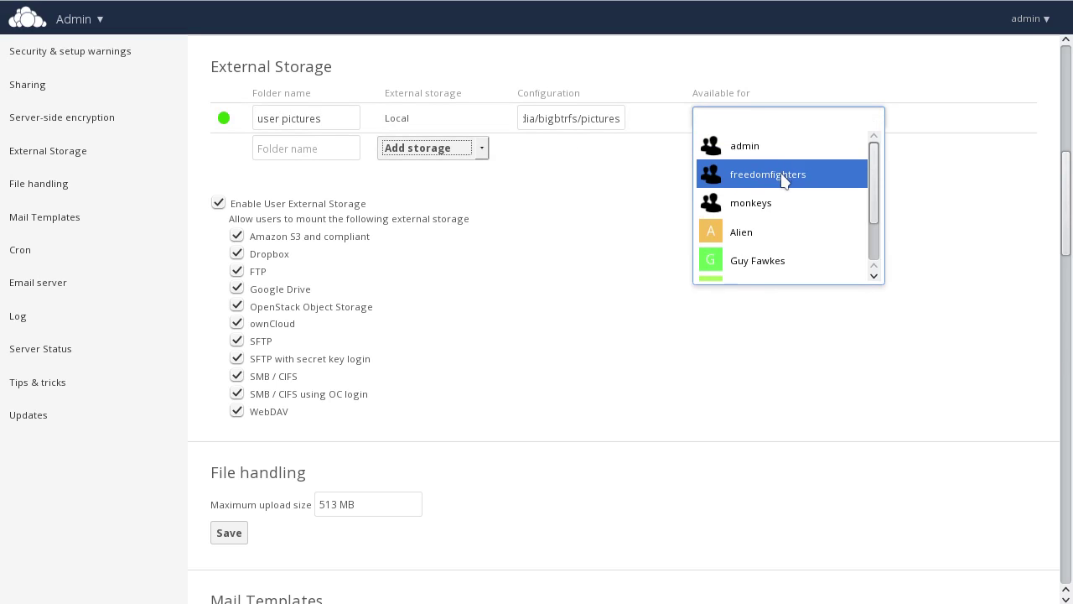
{"action": "left_click", "coordinate": [782, 176]}
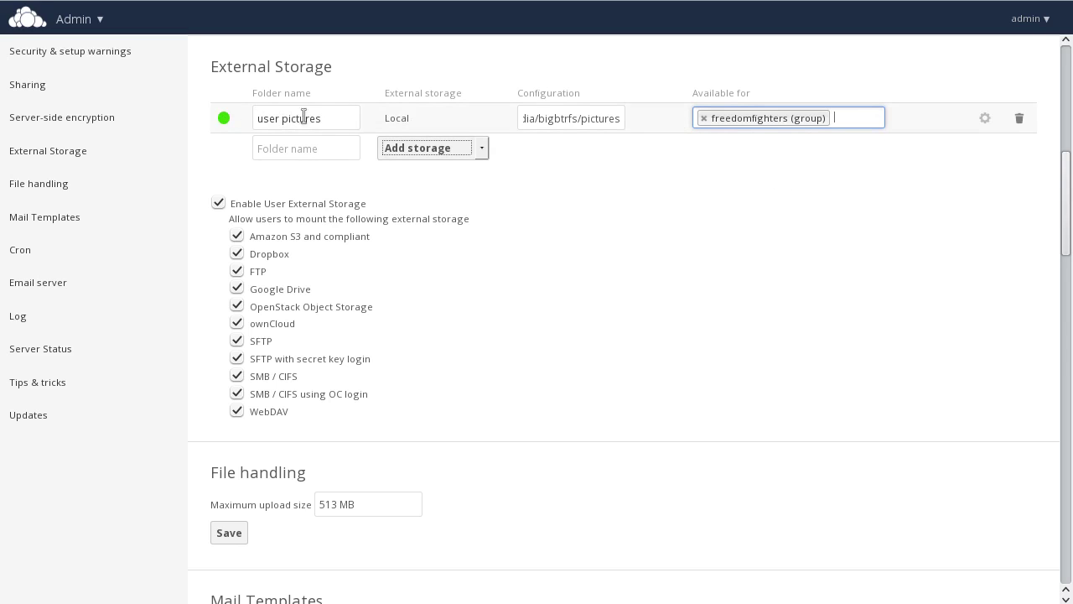
{"action": "left_click", "coordinate": [983, 120]}
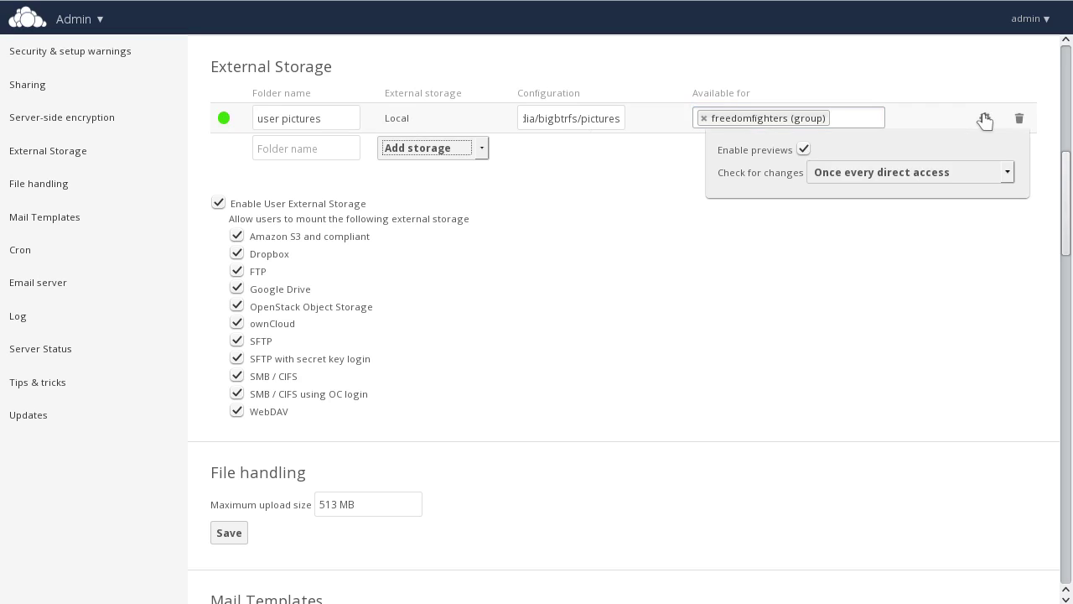
{"action": "left_click", "coordinate": [857, 173]}
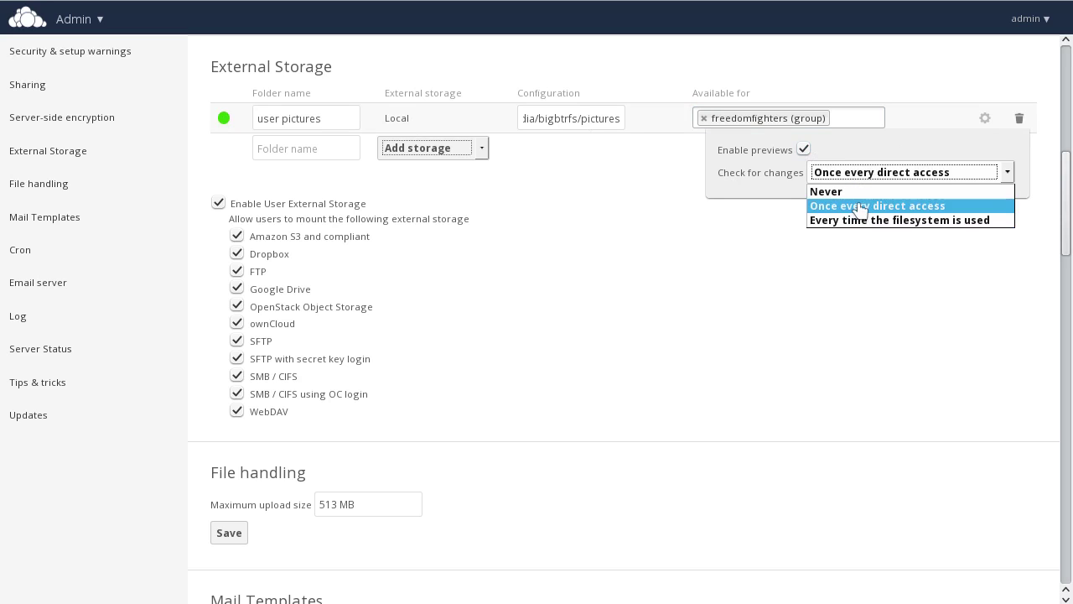
{"action": "left_click", "coordinate": [858, 205]}
{"action": "left_click", "coordinate": [952, 234]}
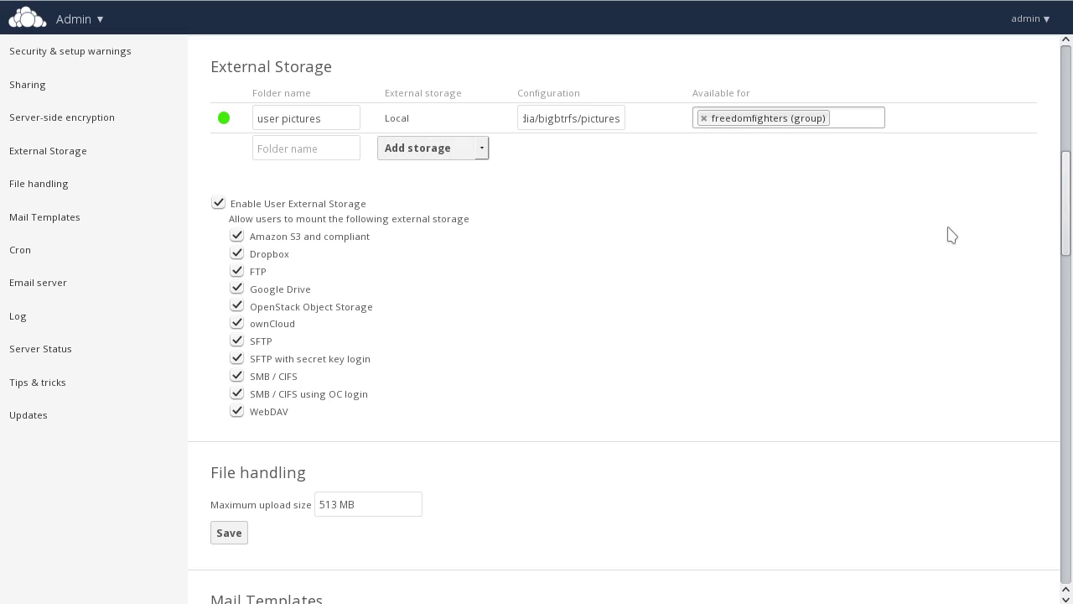
{"action": "left_click", "coordinate": [483, 152]}
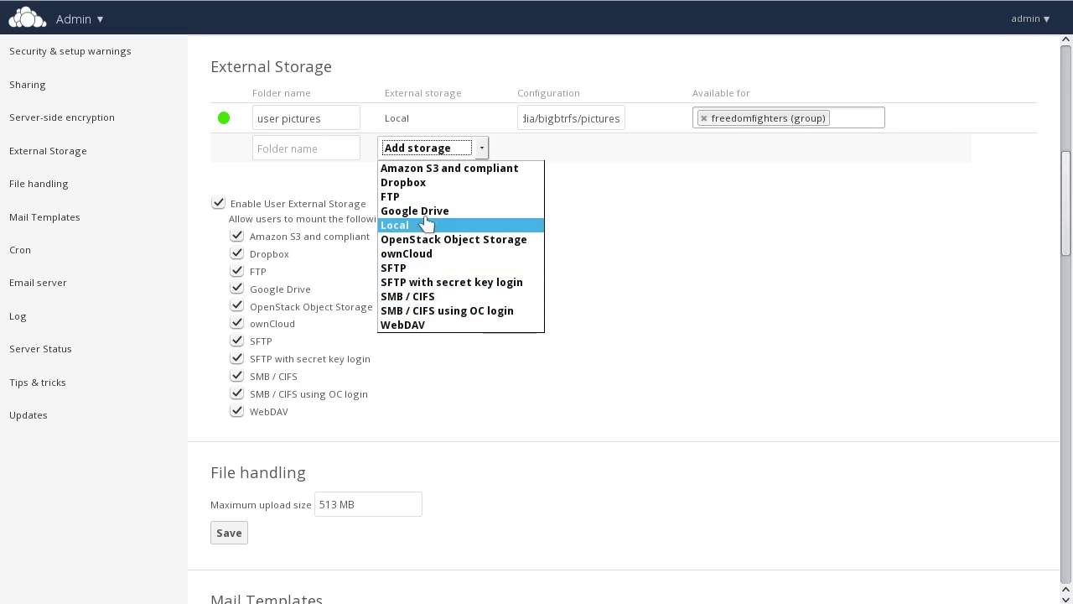
{"action": "left_click", "coordinate": [426, 197]}
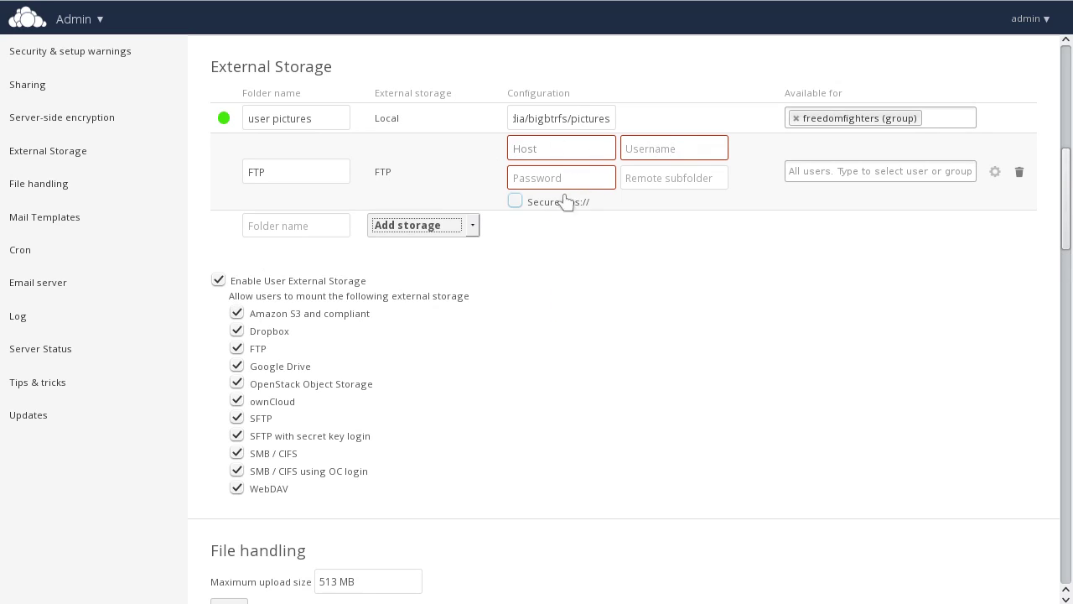
{"action": "left_click", "coordinate": [519, 202]}
{"action": "left_click", "coordinate": [519, 203]}
{"action": "left_click", "coordinate": [1019, 172]}
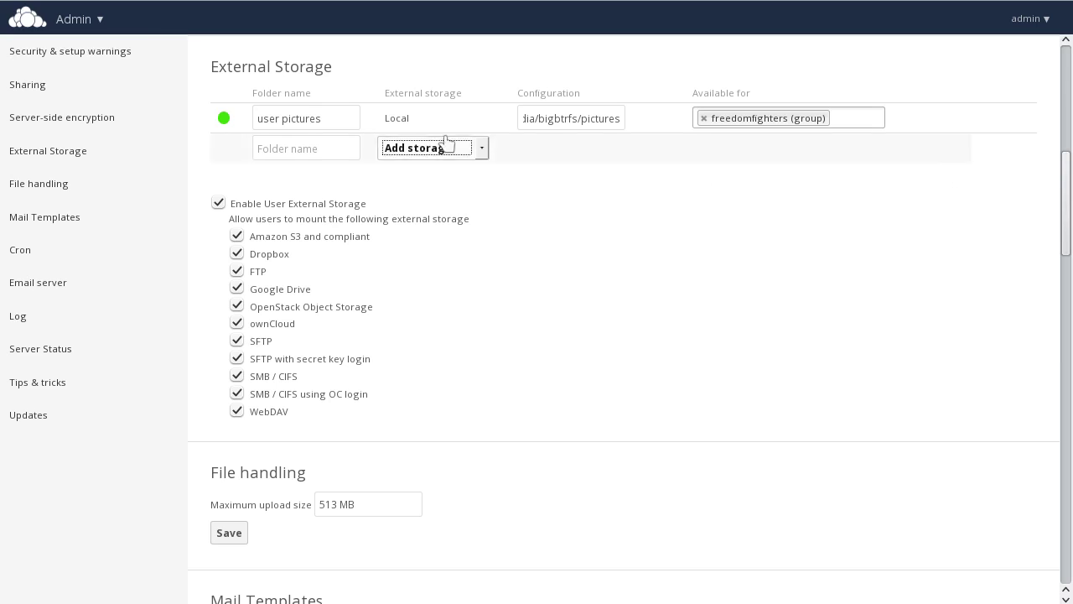
- In admin settings, add the admin user to the user pictures mount's Available for list
{"action": "left_click", "coordinate": [91, 20]}
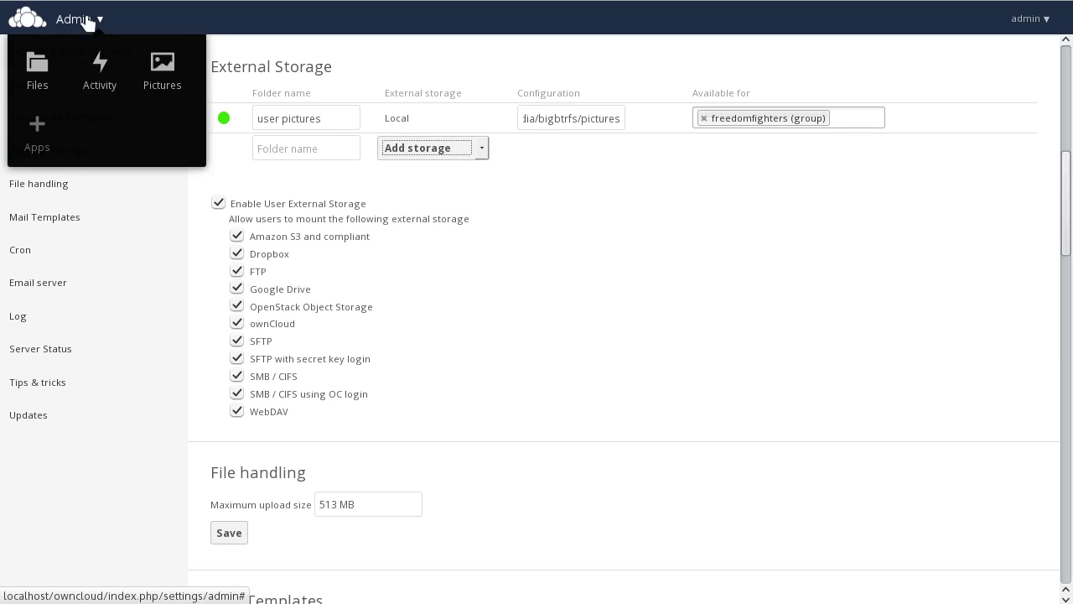
{"action": "left_click", "coordinate": [35, 84]}
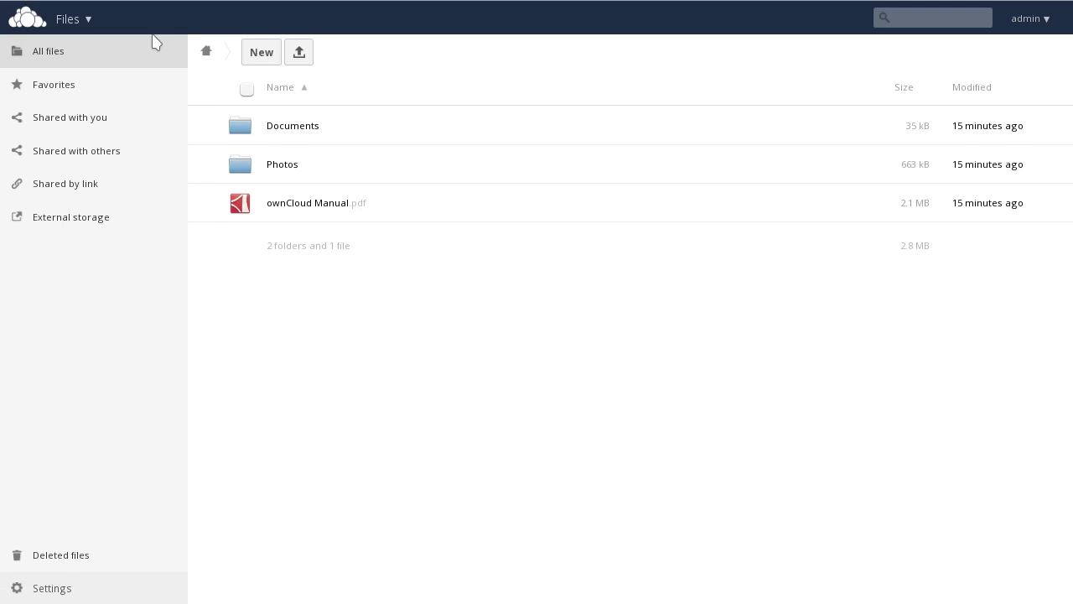
{"action": "left_click", "coordinate": [1029, 19]}
{"action": "left_click", "coordinate": [1030, 110]}
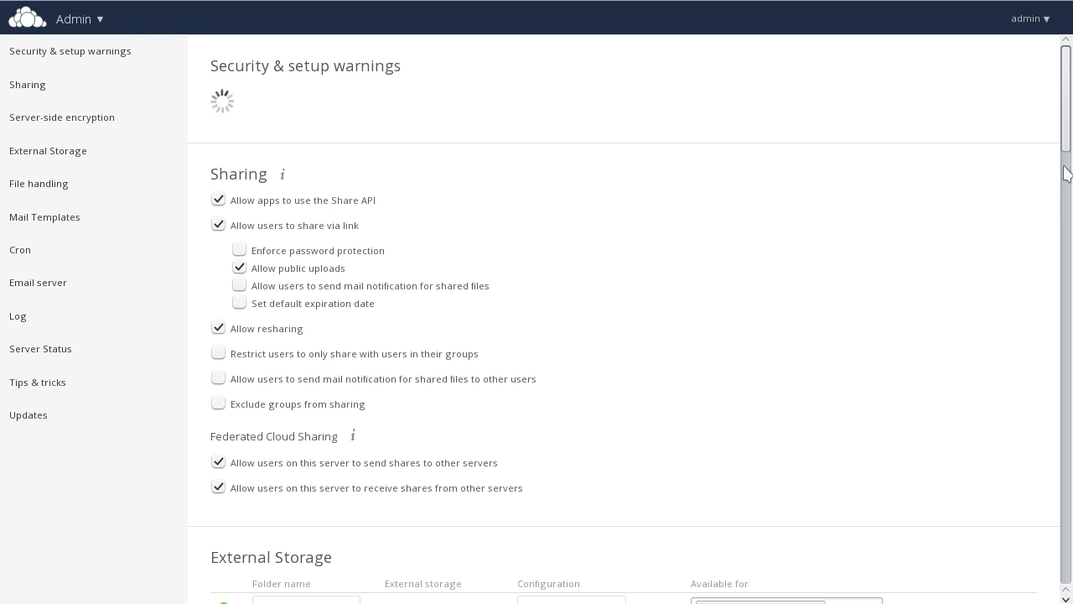
{"action": "scroll", "coordinate": [810, 304], "scroll_direction": "down", "scroll_amount": 5}
{"action": "left_click", "coordinate": [846, 321]}
{"action": "scroll", "coordinate": [778, 464], "scroll_direction": "down", "scroll_amount": 1}
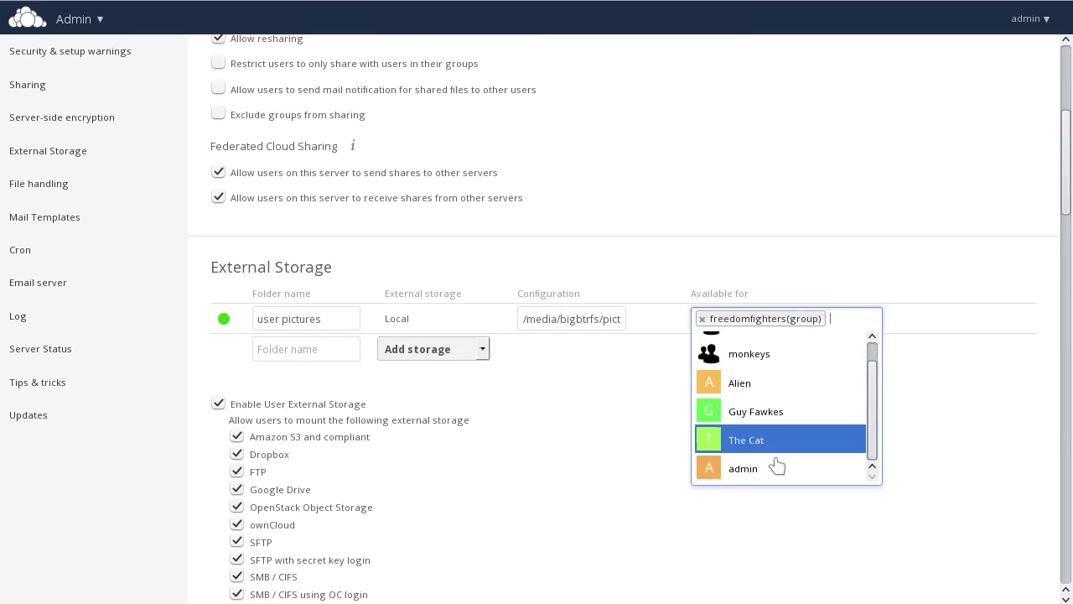
{"action": "left_click", "coordinate": [766, 474]}
- Return to the Files app, where the user pictures folder now appears
{"action": "scroll", "coordinate": [621, 167], "scroll_direction": "up", "scroll_amount": 5}
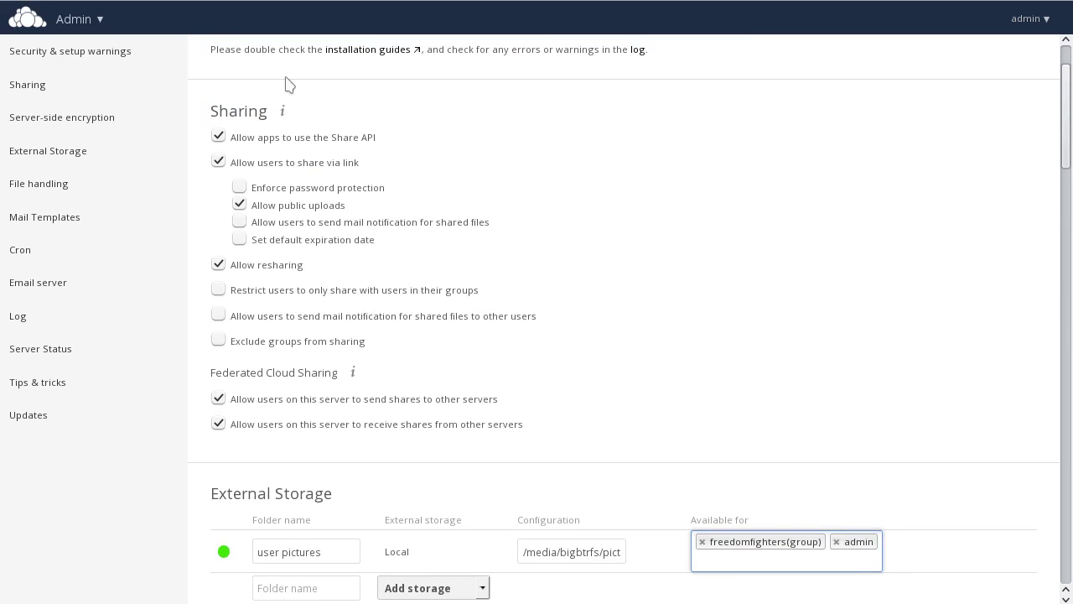
{"action": "left_click", "coordinate": [77, 18]}
{"action": "left_click", "coordinate": [37, 67]}
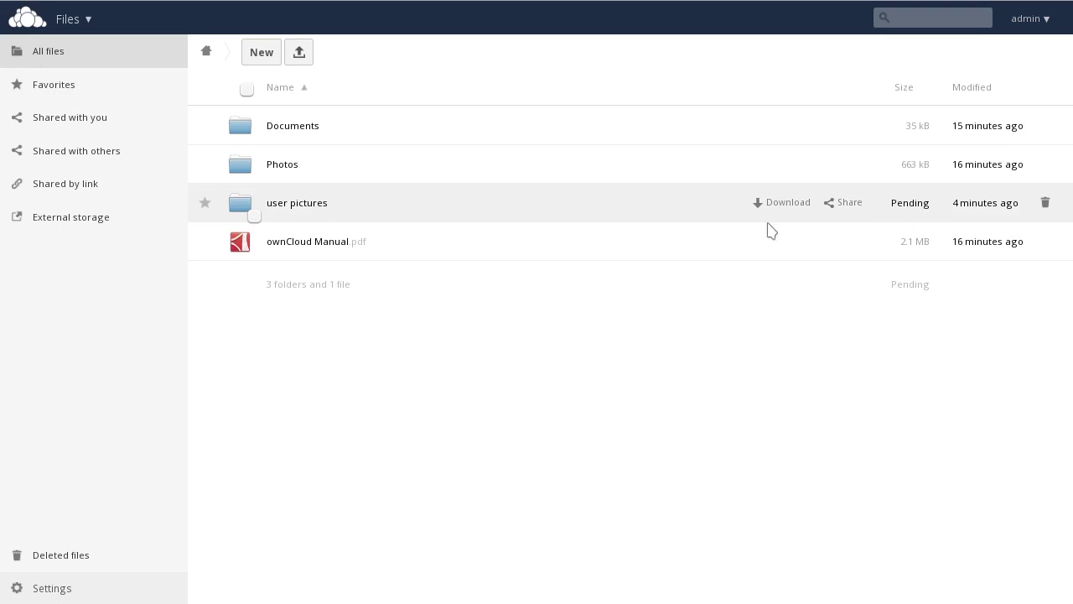
- Open the user pictures folder, preview one of its four images, and close the viewer
{"action": "left_click", "coordinate": [323, 209]}
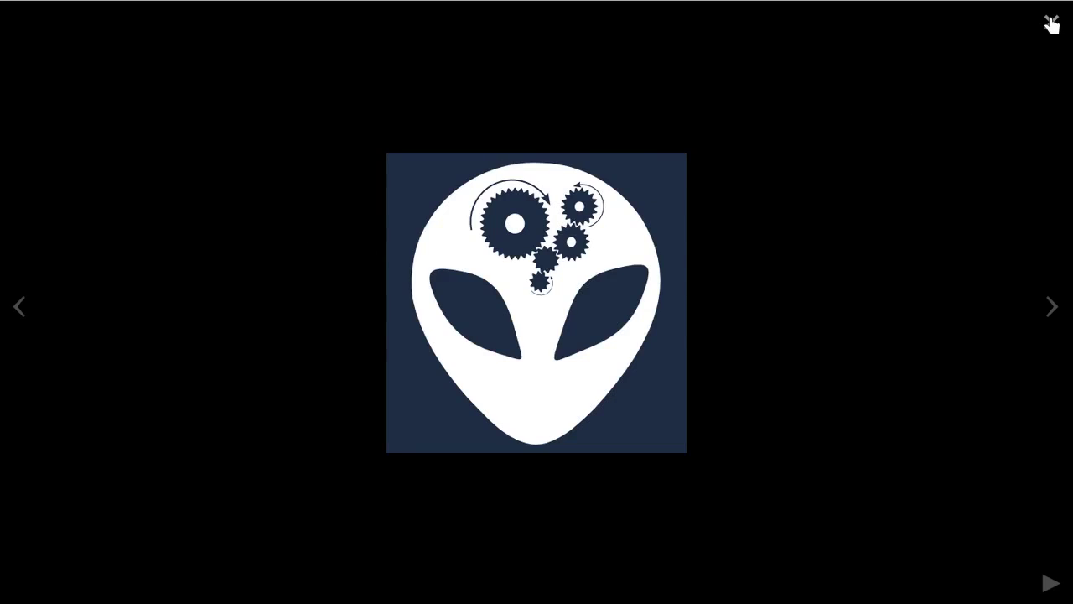
{"action": "left_click", "coordinate": [1051, 25]}
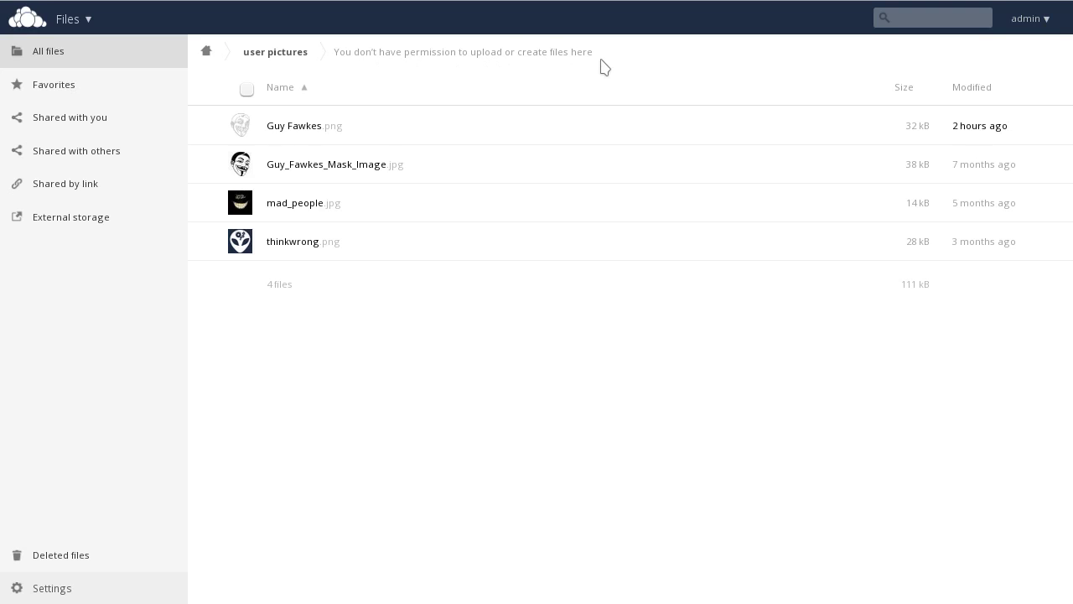
- Return to the All files root listing from the user pictures folder
{"action": "left_click", "coordinate": [48, 52]}
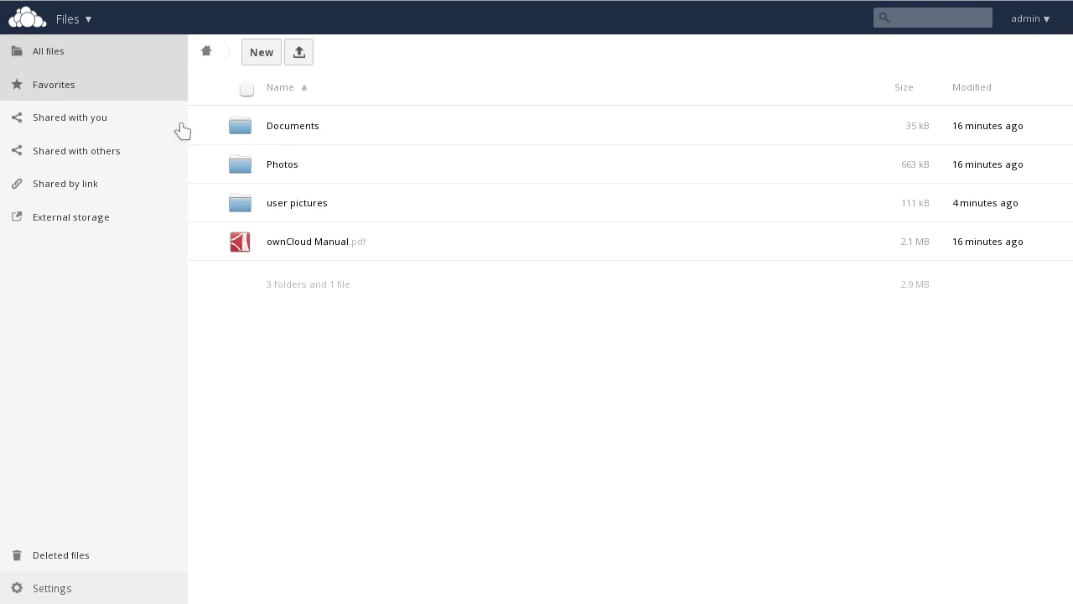